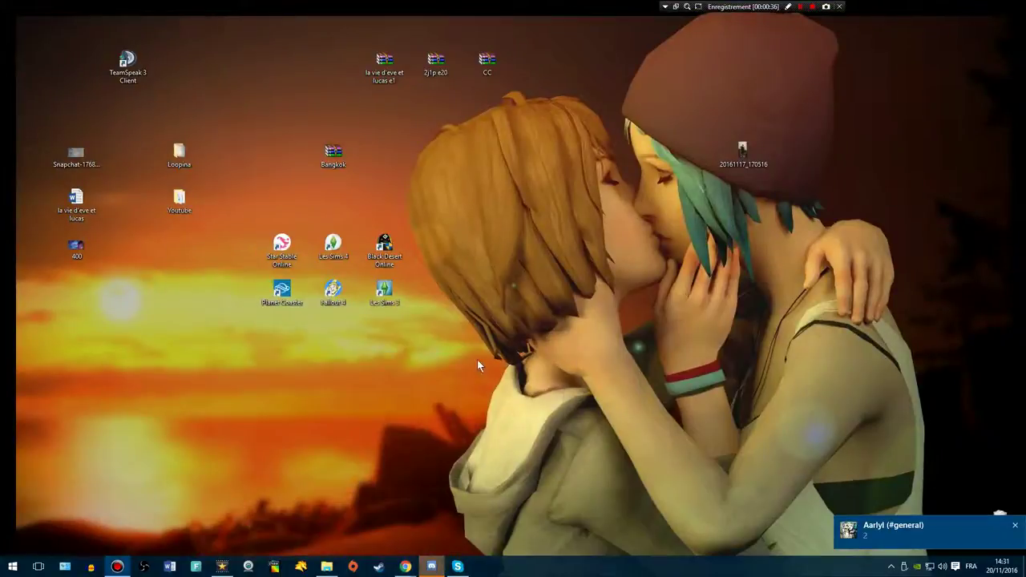
Create a new folder on the desktop and name it djgsetuig
right_click(436, 354)
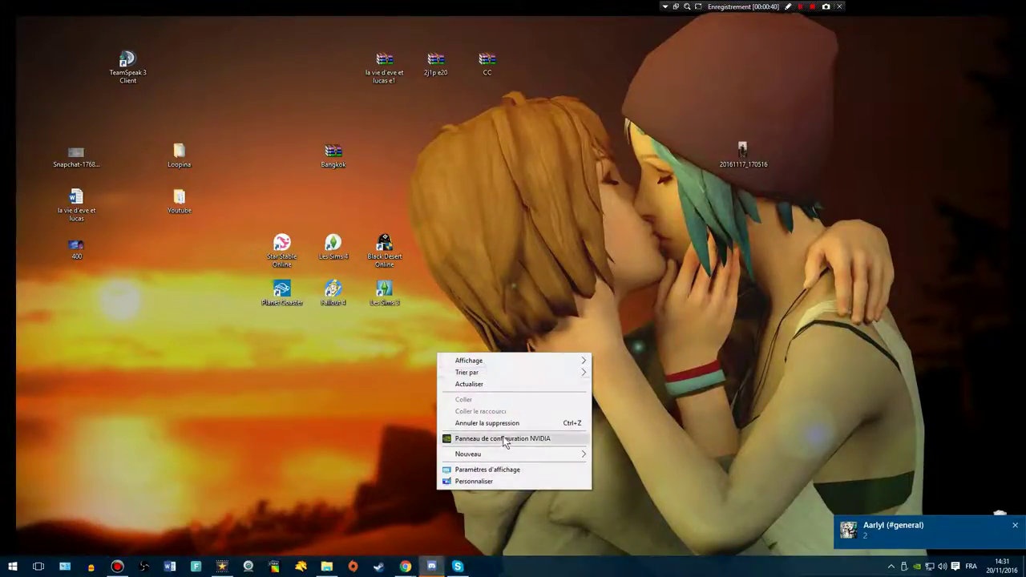
mouse_move(507, 455)
left_click(384, 456)
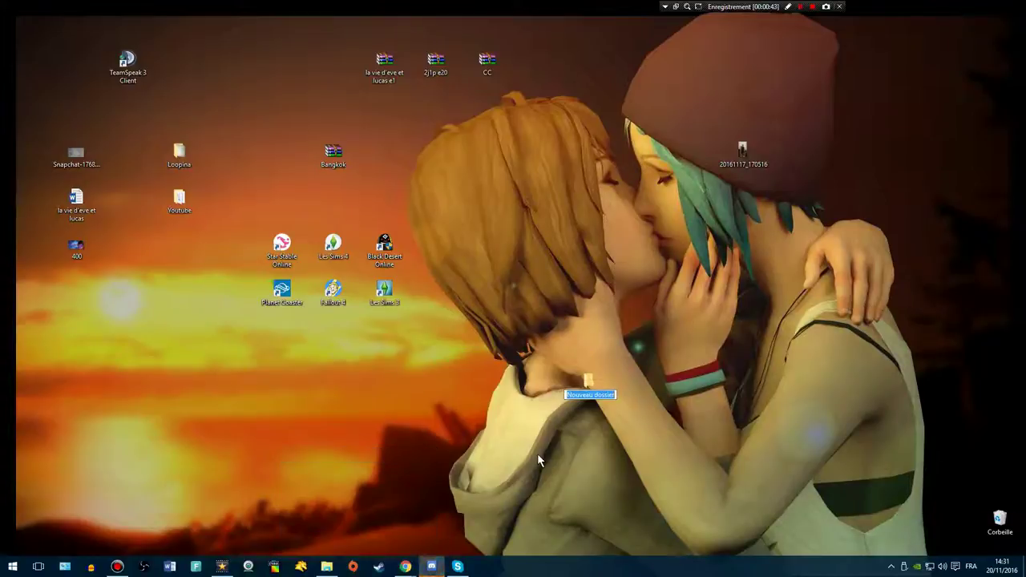
type("djg")
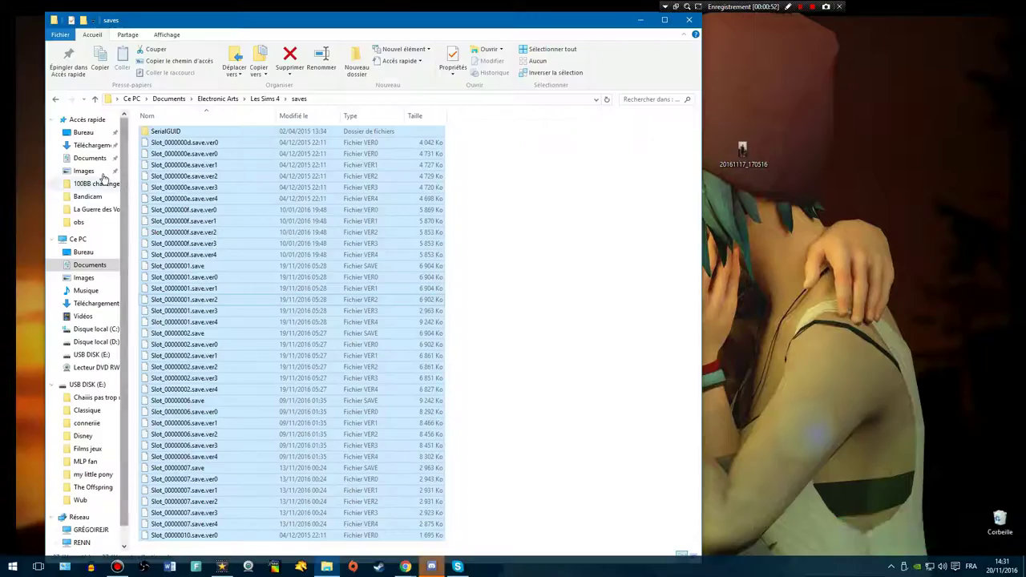
Browse to the saves folder of Les Sims 4 inside Documents, Electronic Arts
left_click(90, 158)
left_click(131, 98)
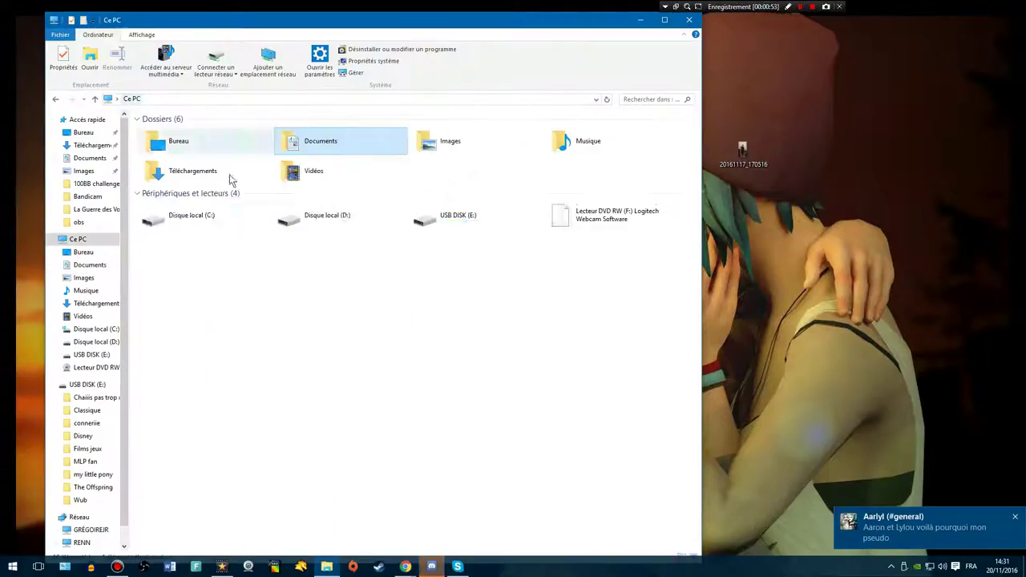
left_click(95, 159)
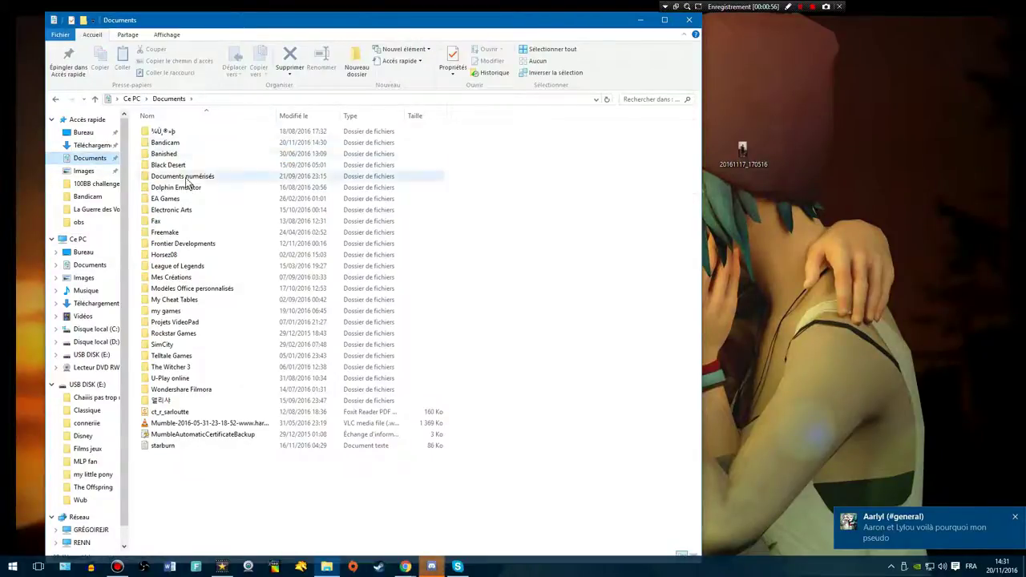
double_click(192, 210)
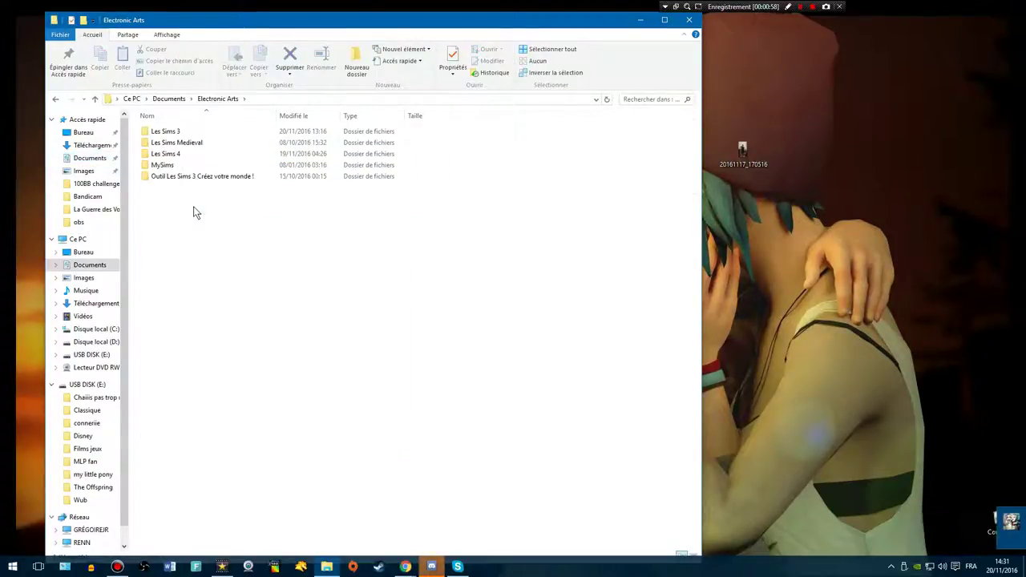
double_click(173, 155)
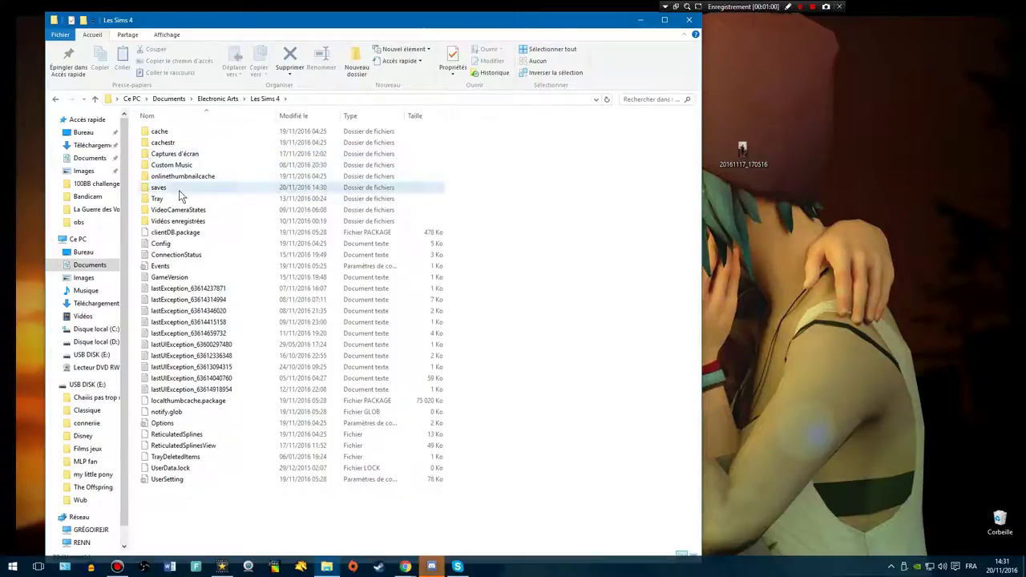
double_click(179, 189)
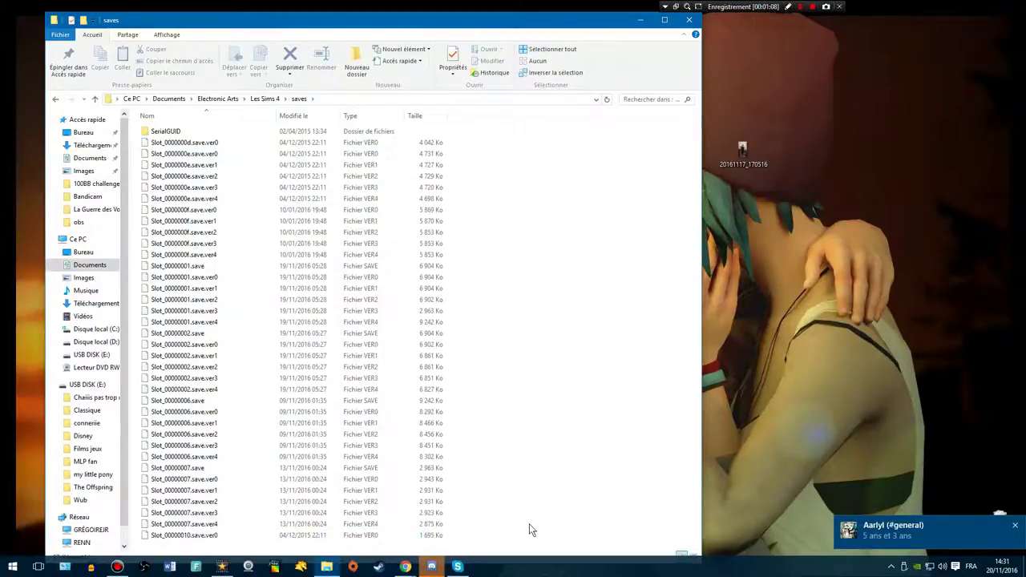
Move everything in the Les Sims 4 saves folder into the djgsetuig desktop folder
key("ctrl+a")
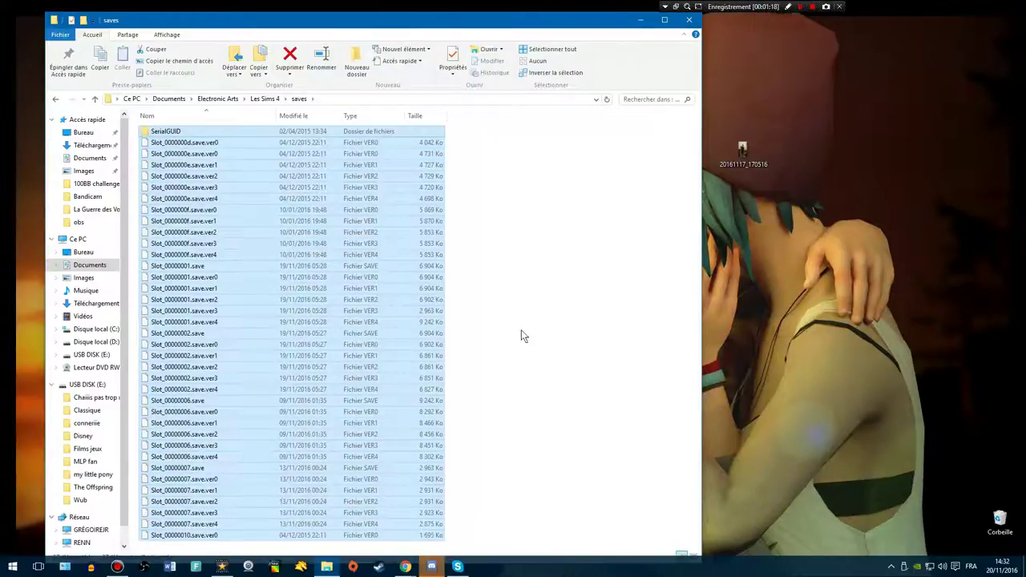
left_click_drag(484, 542, 252, 121)
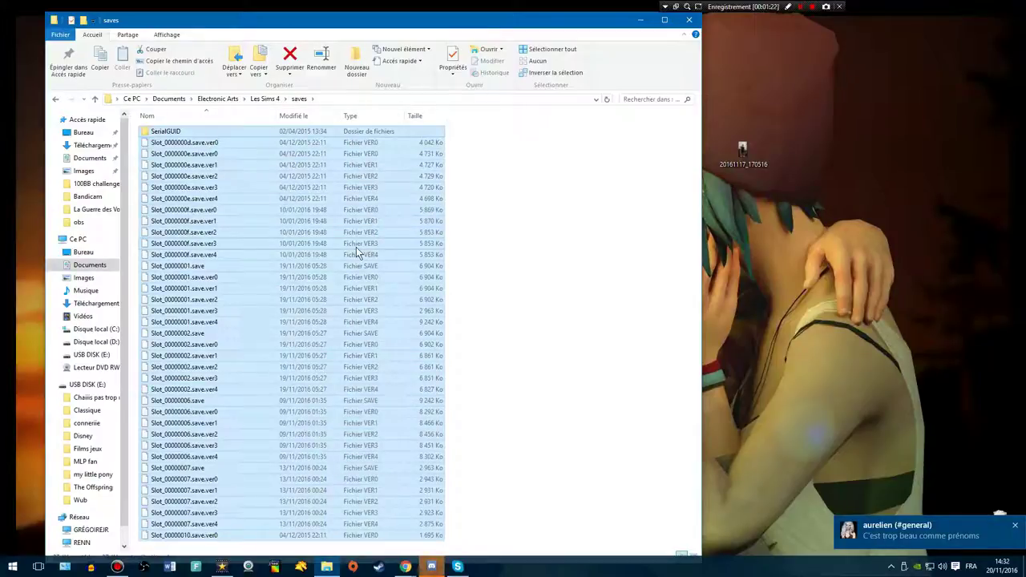
key("ctrl+x")
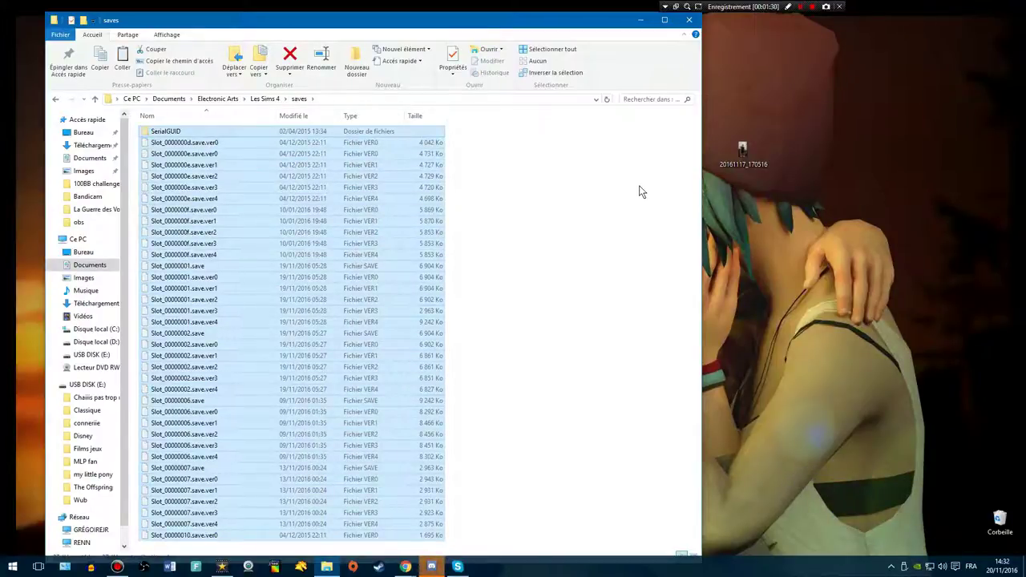
left_click_drag(589, 24, 739, 14)
right_click(585, 287)
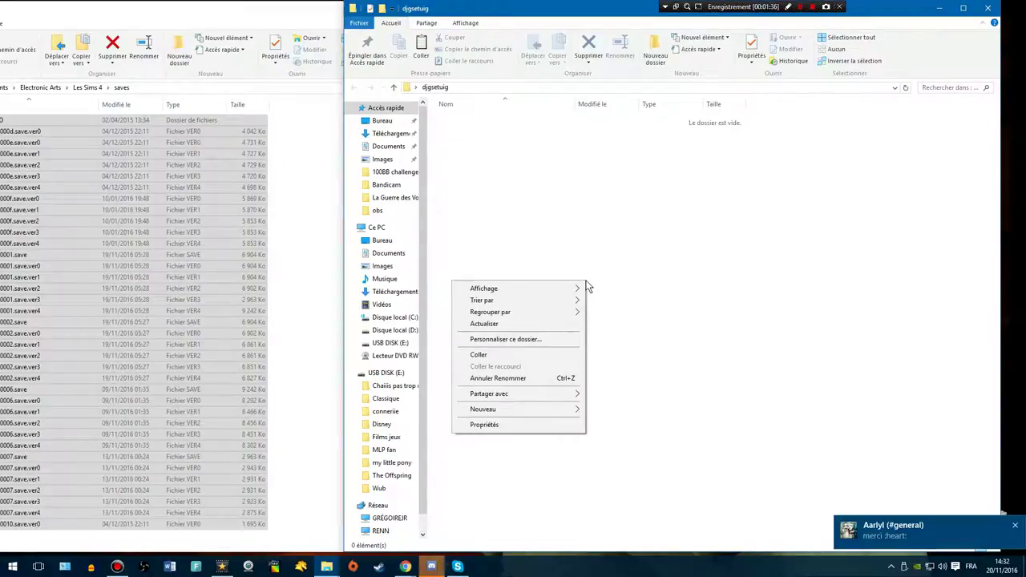
left_click(703, 241)
key("ctrl+v")
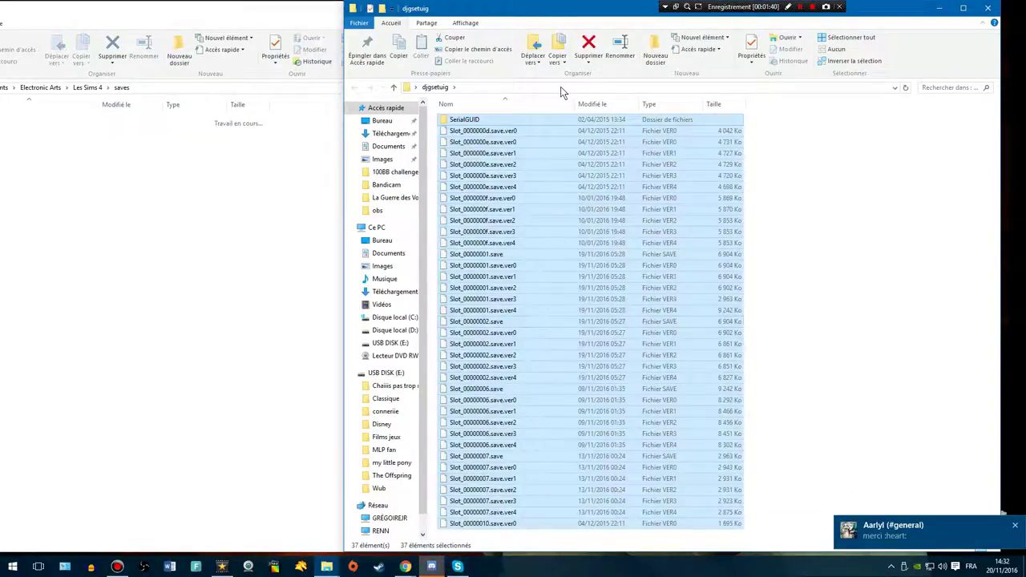
left_click(834, 243)
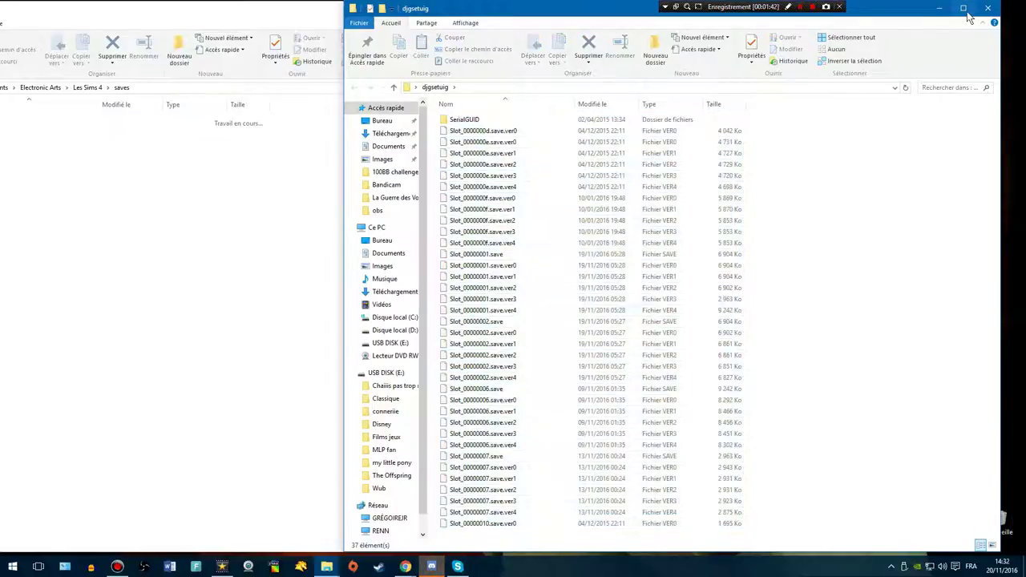
Minimise the djgsetuig window and view the contents of the 2j1p e20 archive from the desktop, keeping the saves folder open
left_click_drag(340, 67, 593, 66)
left_click_drag(290, 16, 467, 20)
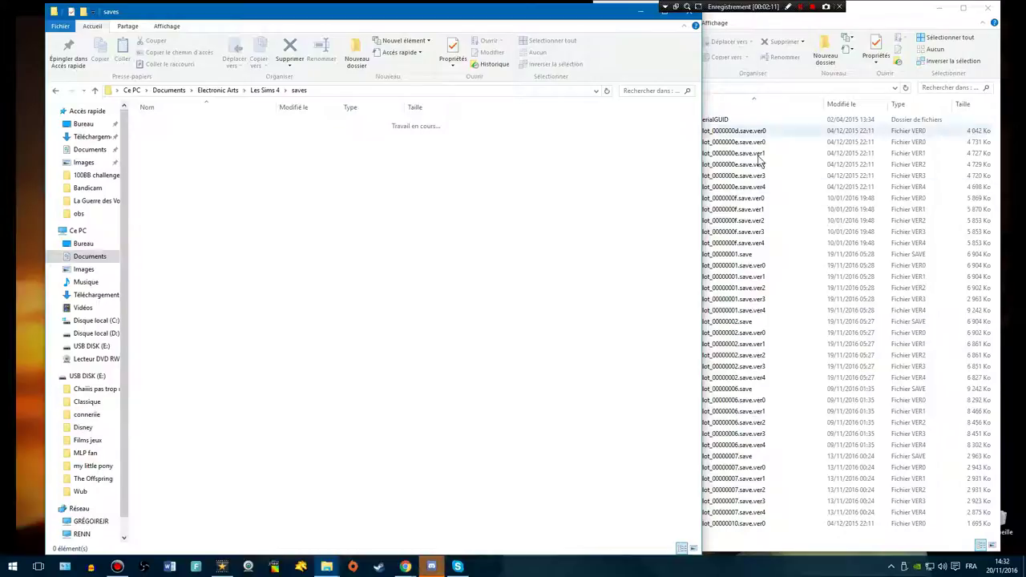
left_click(939, 9)
left_click(940, 9)
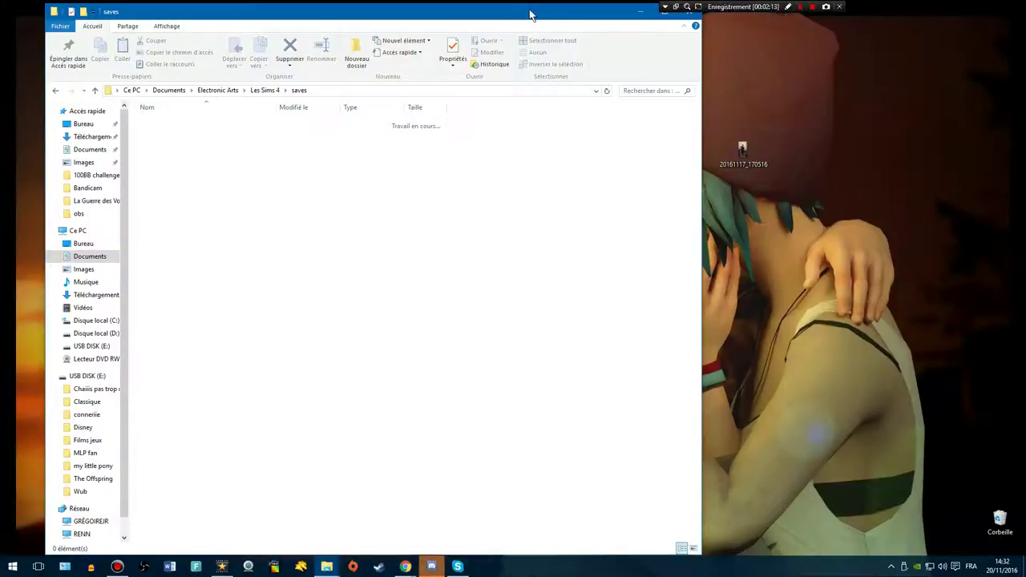
left_click_drag(417, 11, 481, 359)
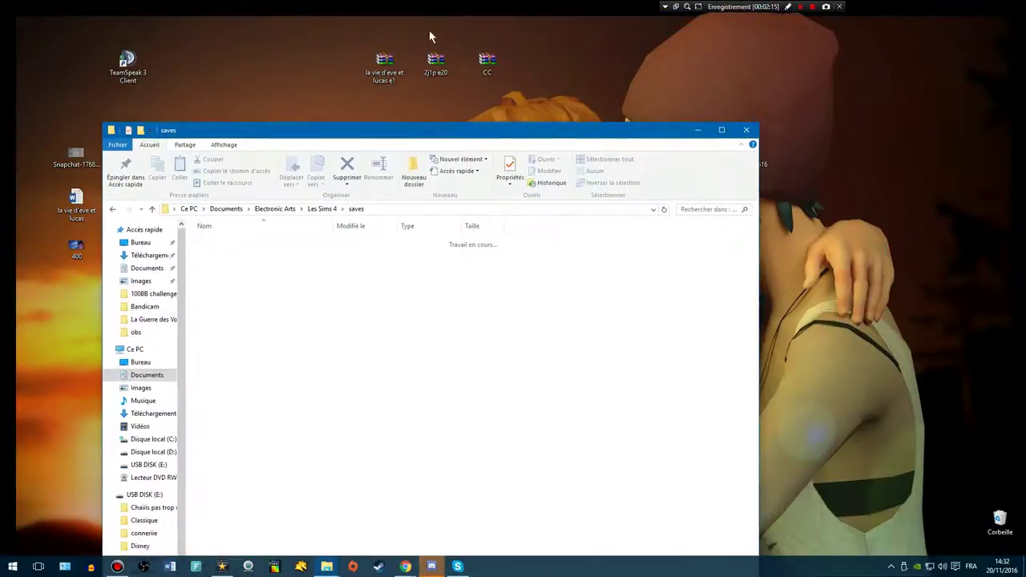
double_click(435, 60)
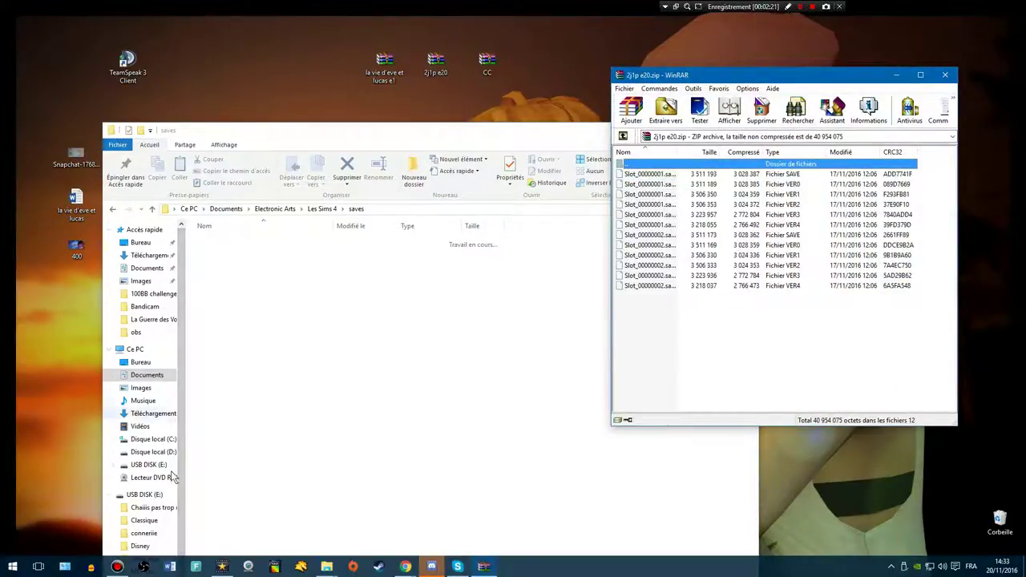
left_click_drag(840, 82, 424, 59)
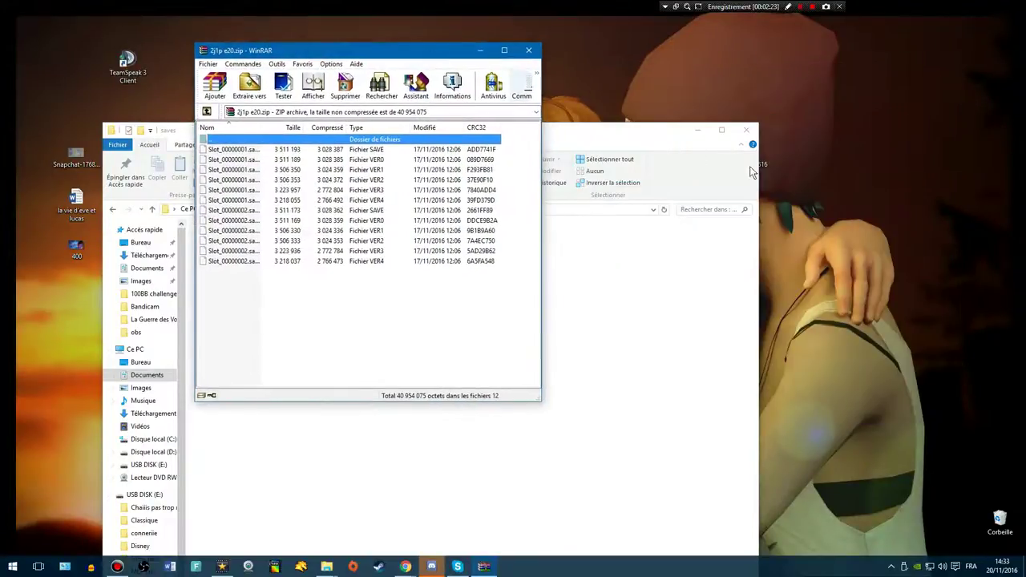
Create a new WinRAR ZIP archive on the desktop and name it kgjqe
right_click(835, 113)
mouse_move(732, 213)
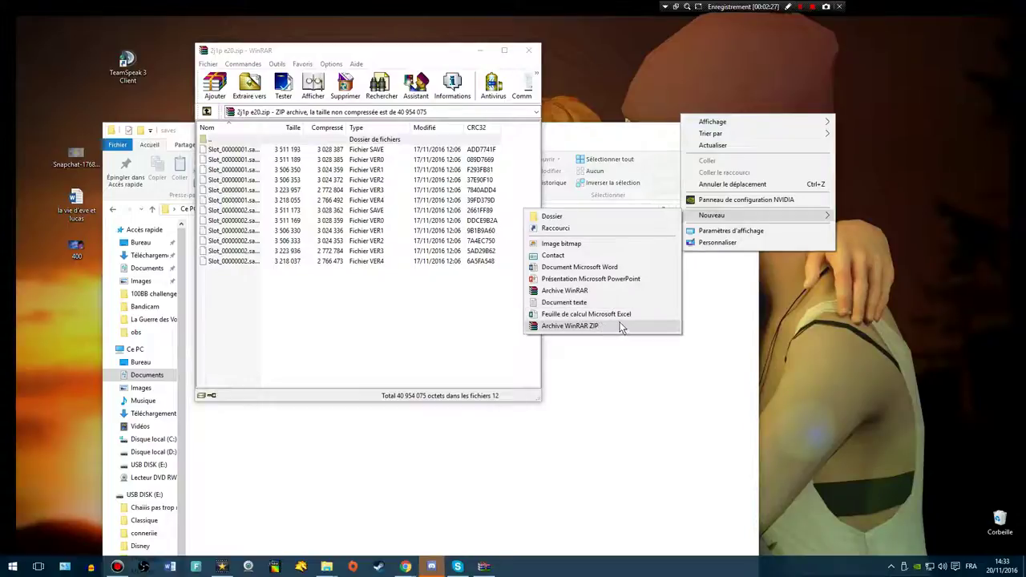
left_click(556, 326)
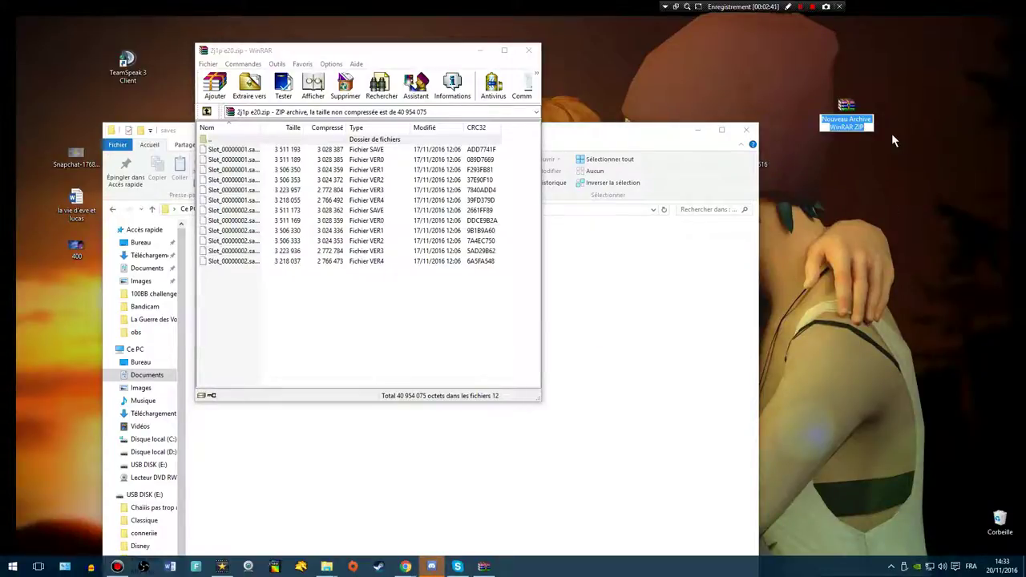
type("kgjqe")
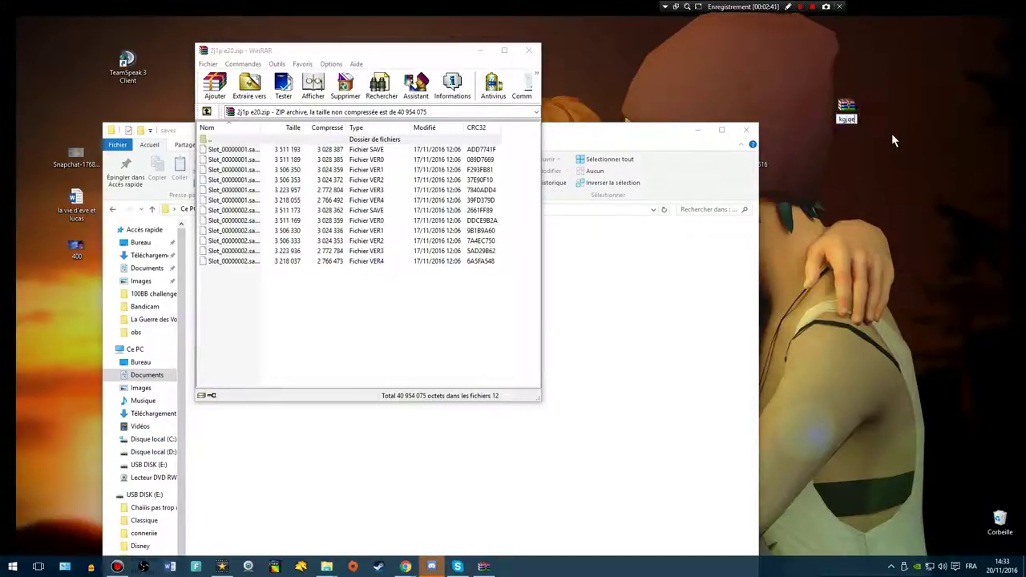
key("Return")
View the kgjqe archive's contents in WinRAR, and close both the archive and the saves folder window
left_click(637, 335)
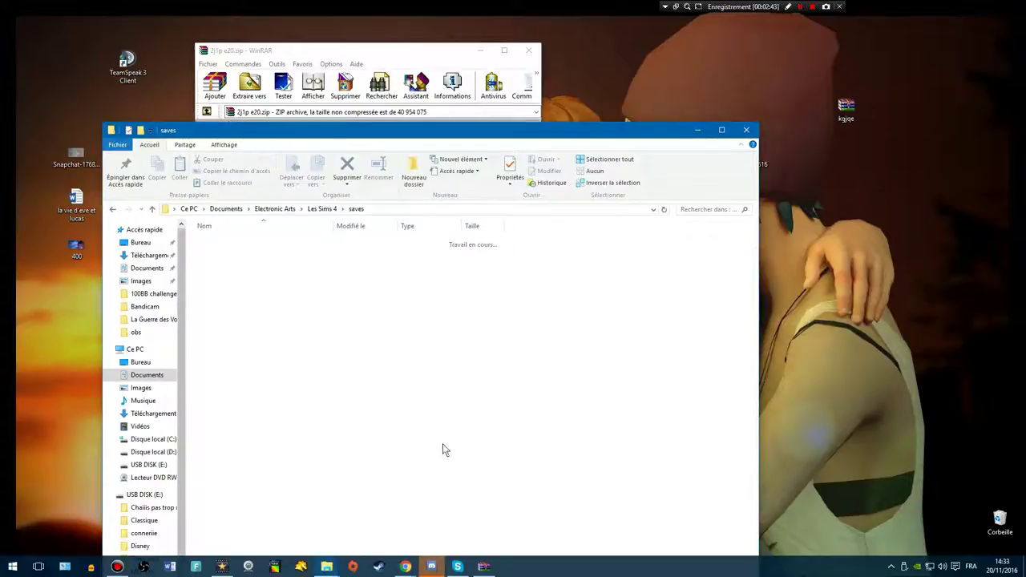
double_click(846, 107)
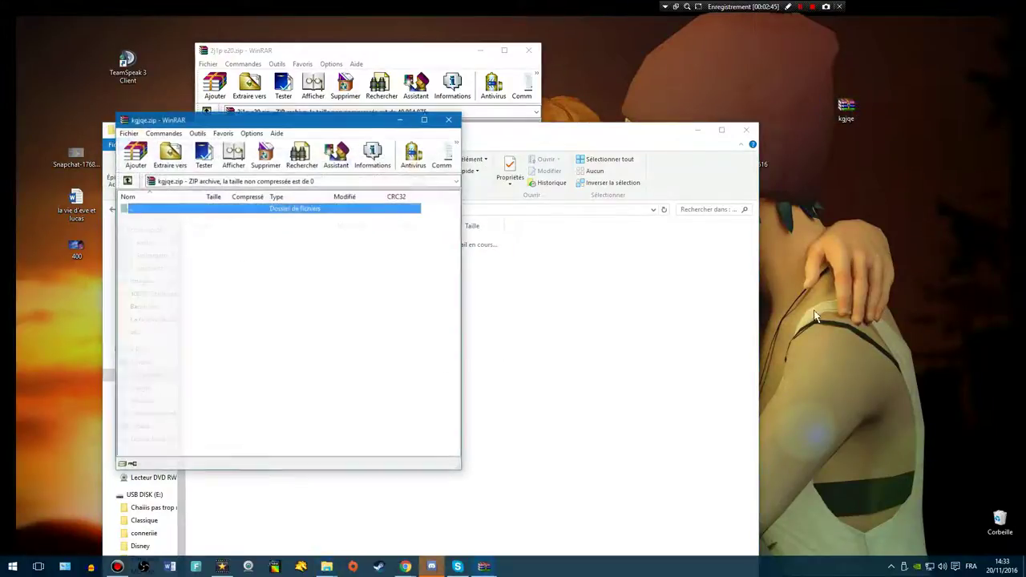
left_click_drag(247, 124, 678, 113)
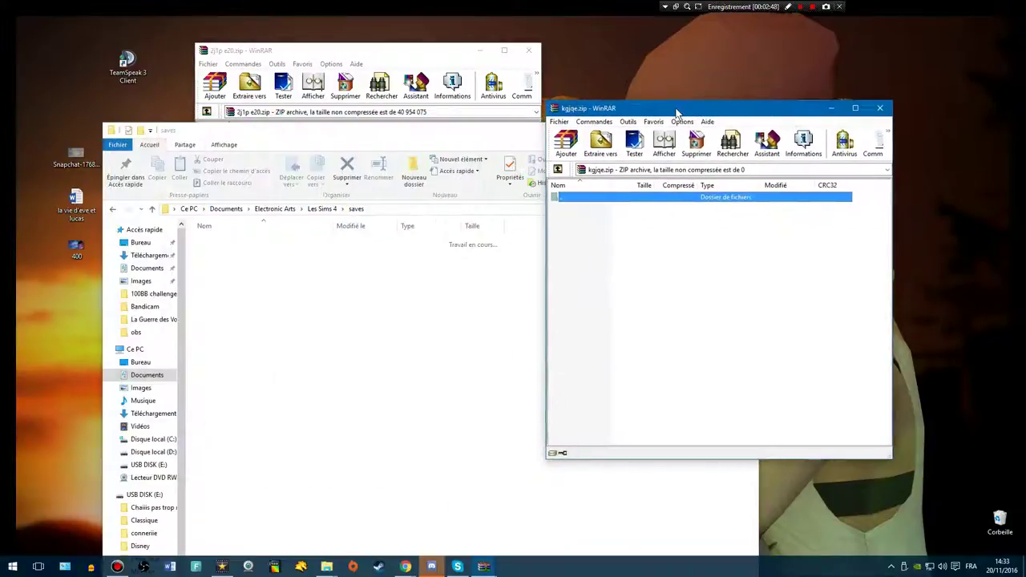
left_click(880, 107)
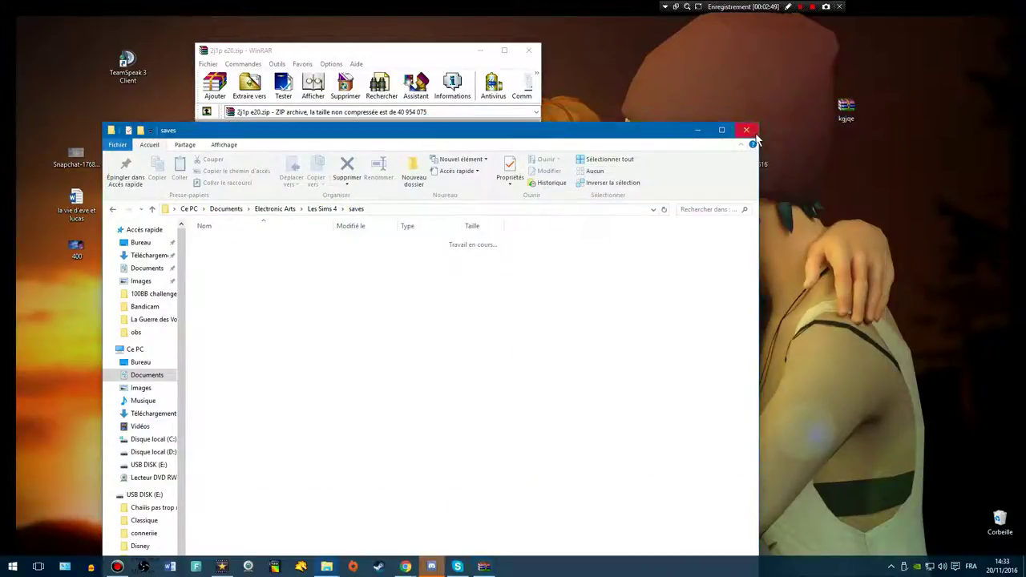
left_click(746, 131)
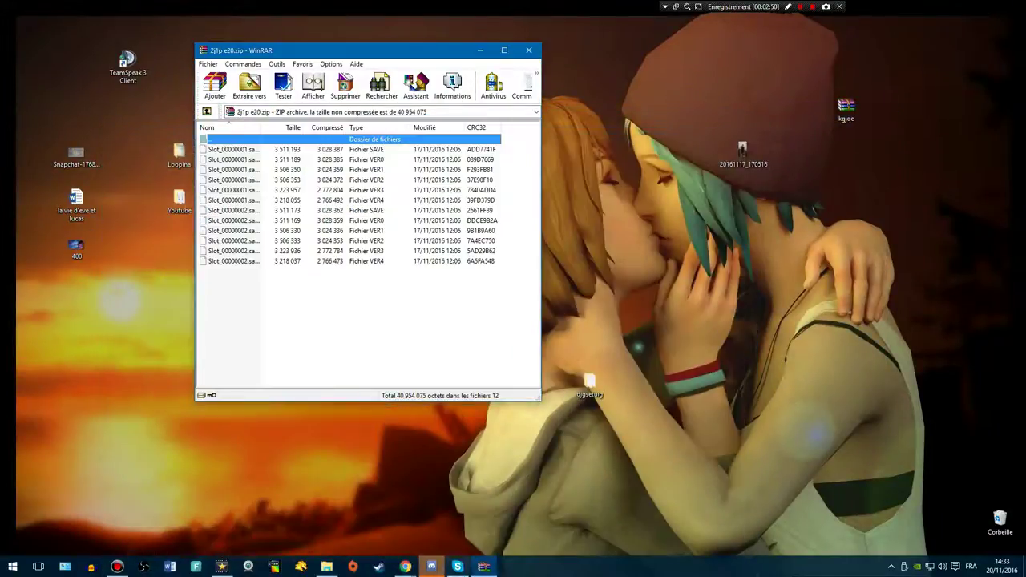
Switch to MediaFire in Chrome and start an upload from the computer
left_click(406, 566)
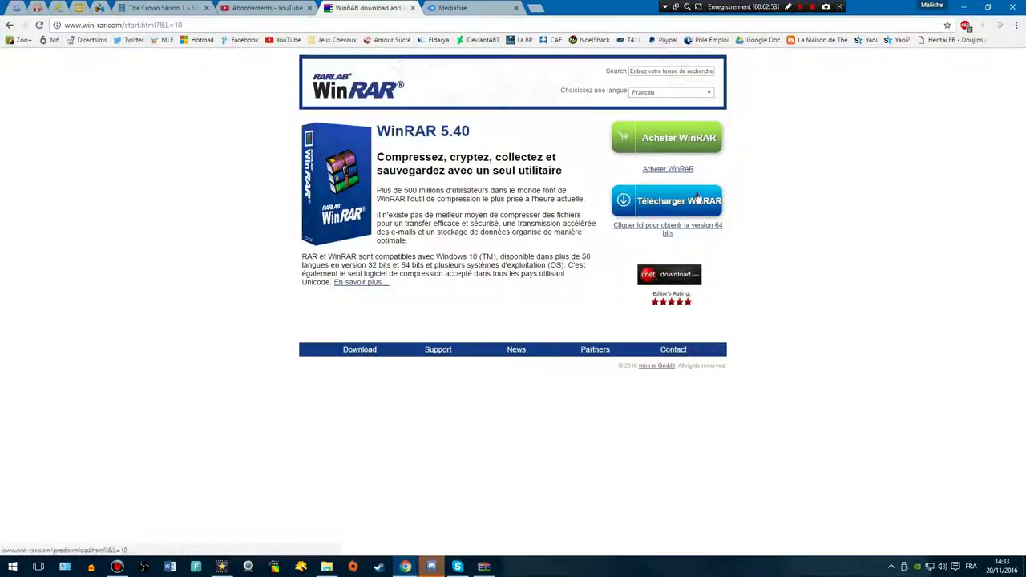
left_click(452, 8)
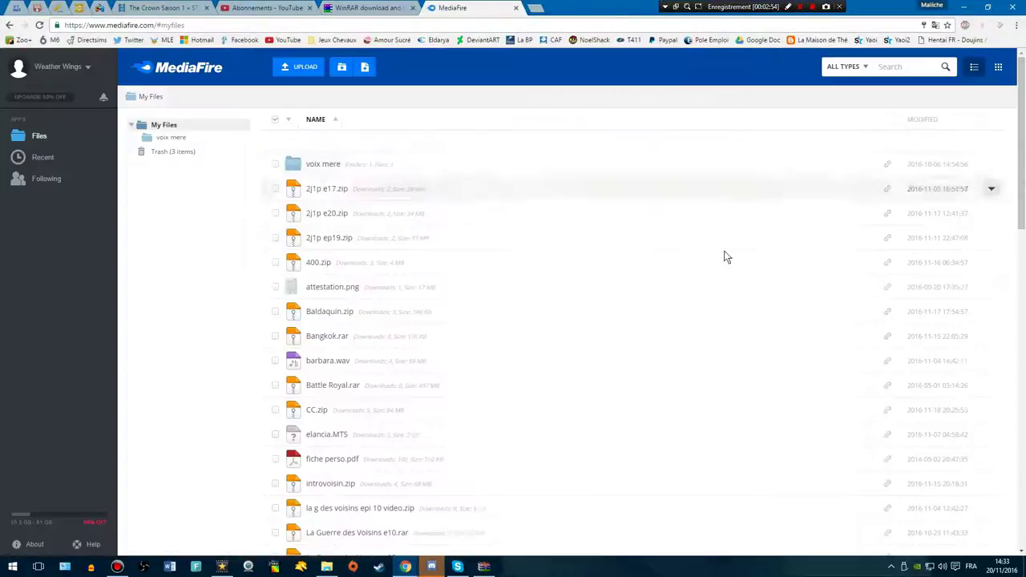
left_click(295, 71)
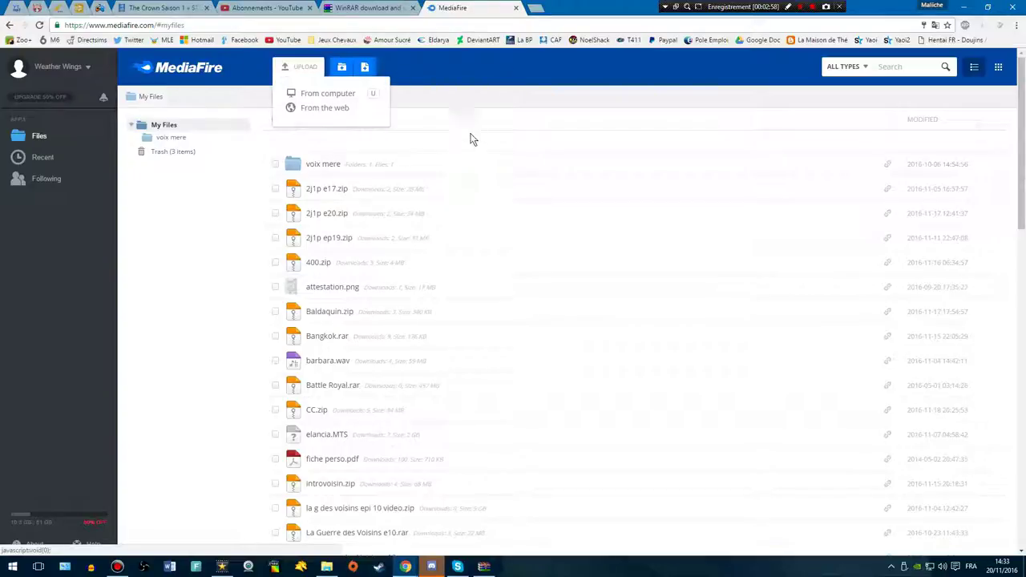
left_click(351, 94)
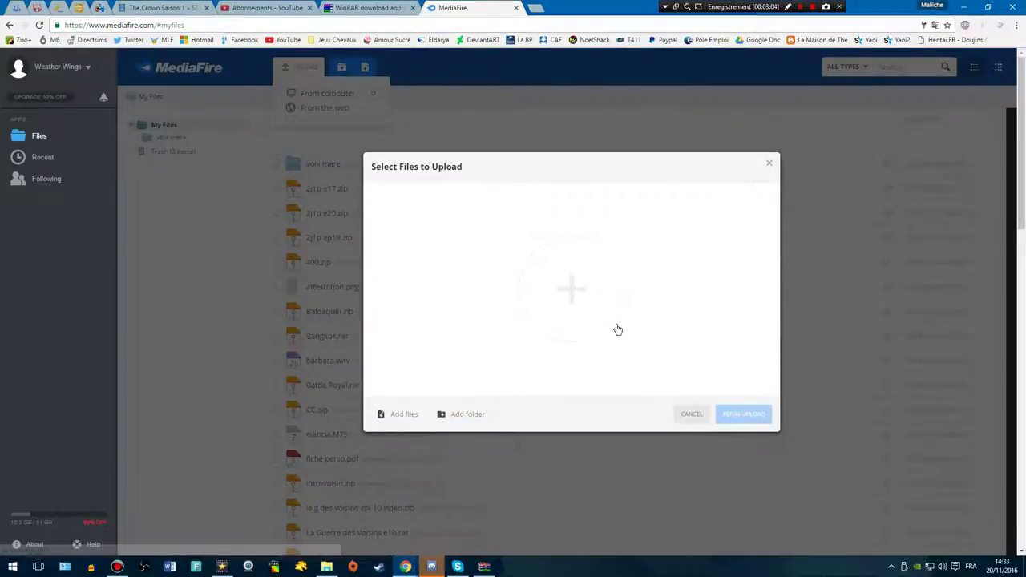
Add the kgjqe archive from the desktop to the upload list and upload it to MediaFire
left_click(583, 294)
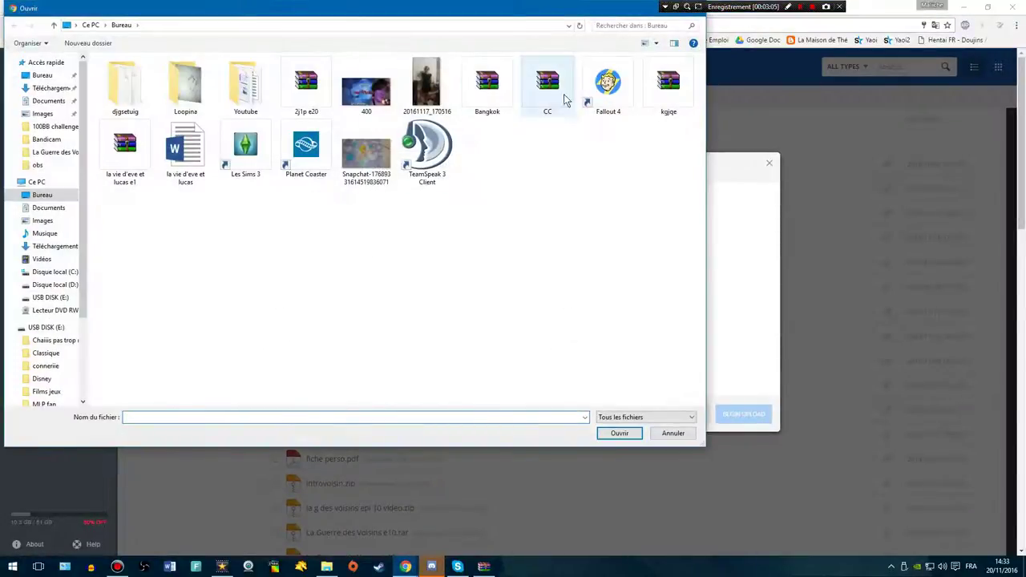
left_click(659, 108)
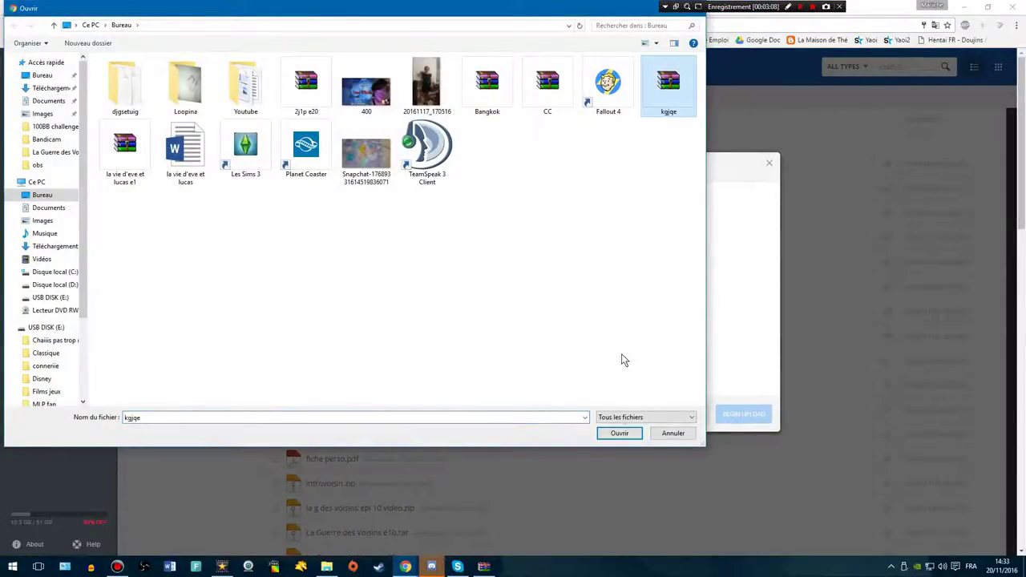
left_click(617, 433)
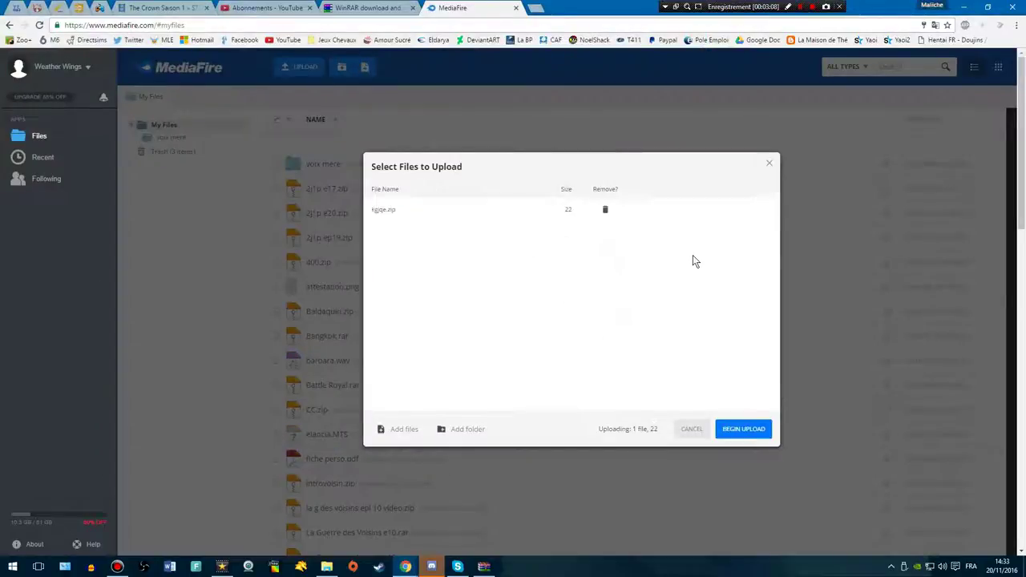
left_click(750, 432)
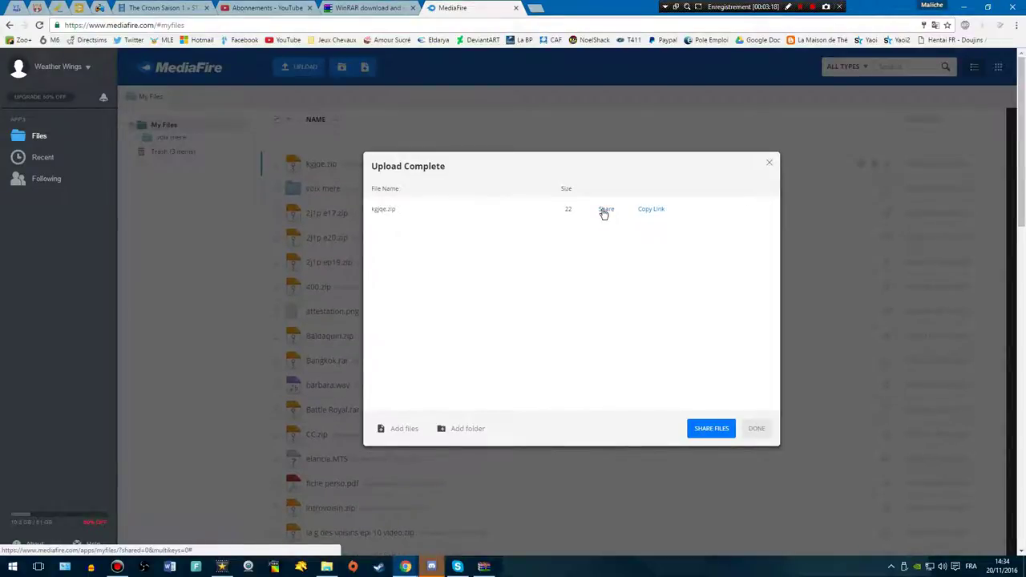
Open the sharing options for the uploaded kgjqe.zip and copy its share link
left_click(604, 211)
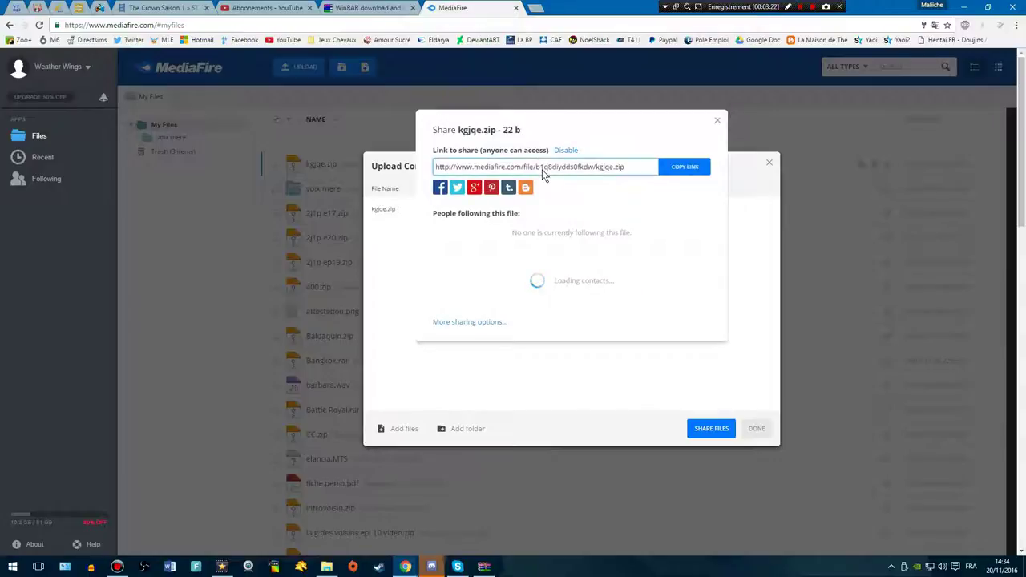
left_click(456, 170)
key("ctrl+c")
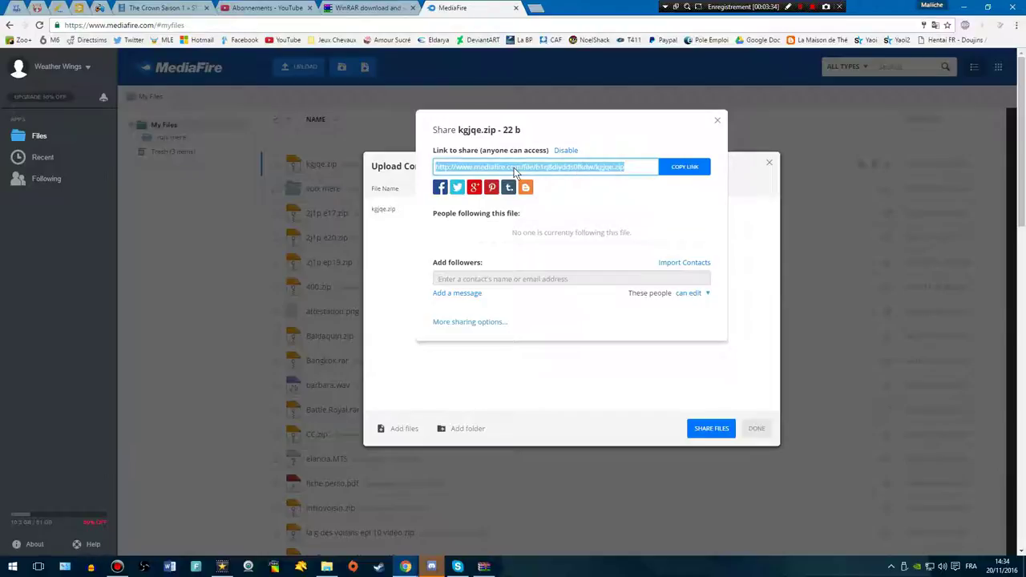
Load the copied kgjqe.zip link in the current browser tab to open the file's download page
left_click(483, 25)
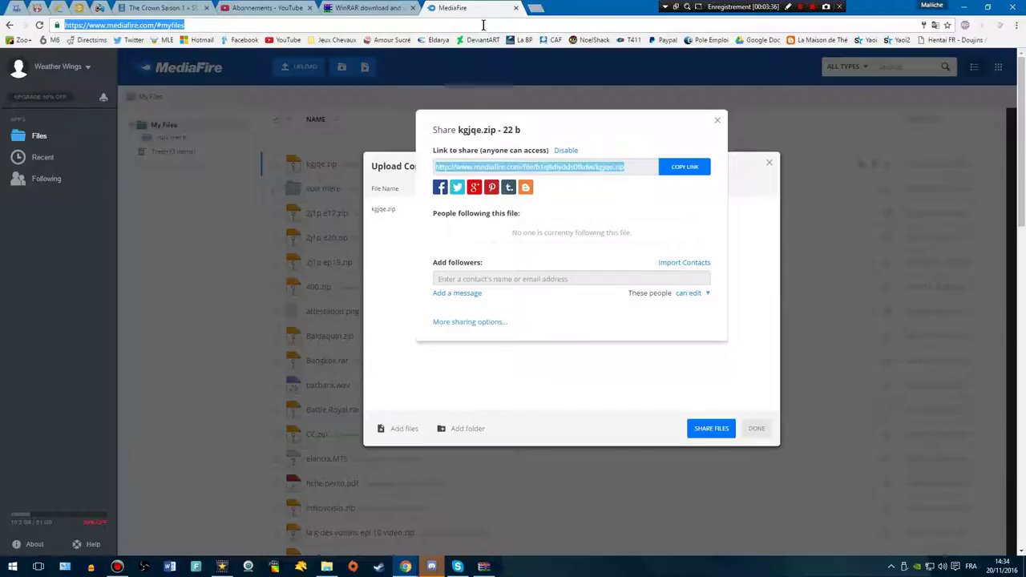
key("ctrl+v")
key("Return")
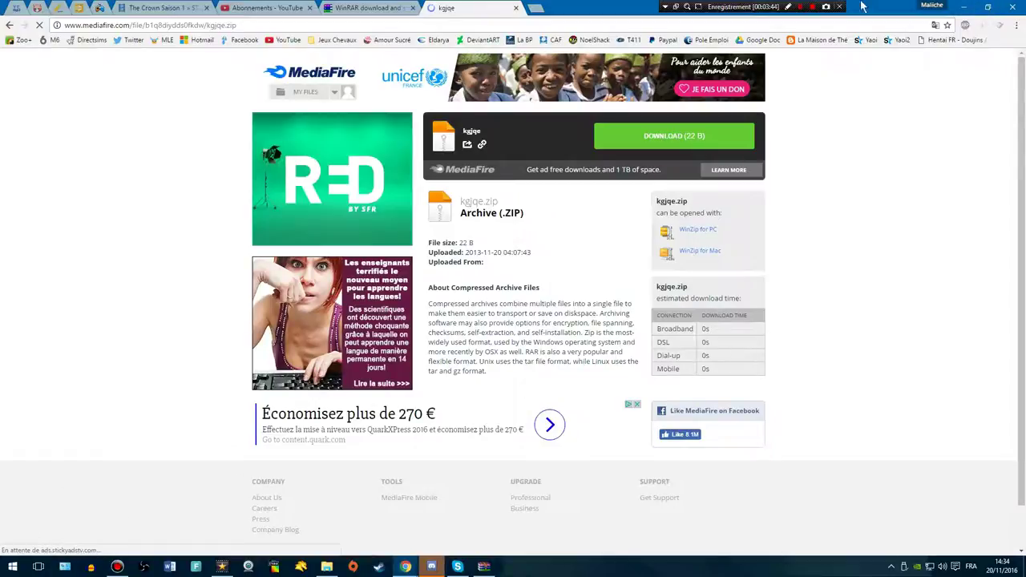
Switch to the desktop, close the 2j1p e20.zip archive window, and view the Downloads folder in File Explorer before closing it
left_click(966, 7)
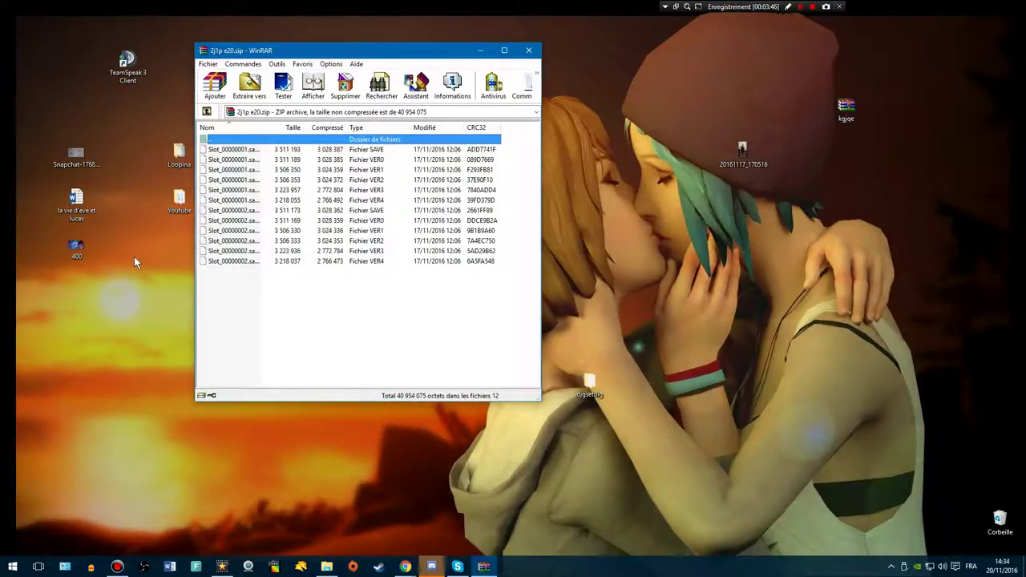
left_click(528, 50)
left_click(326, 567)
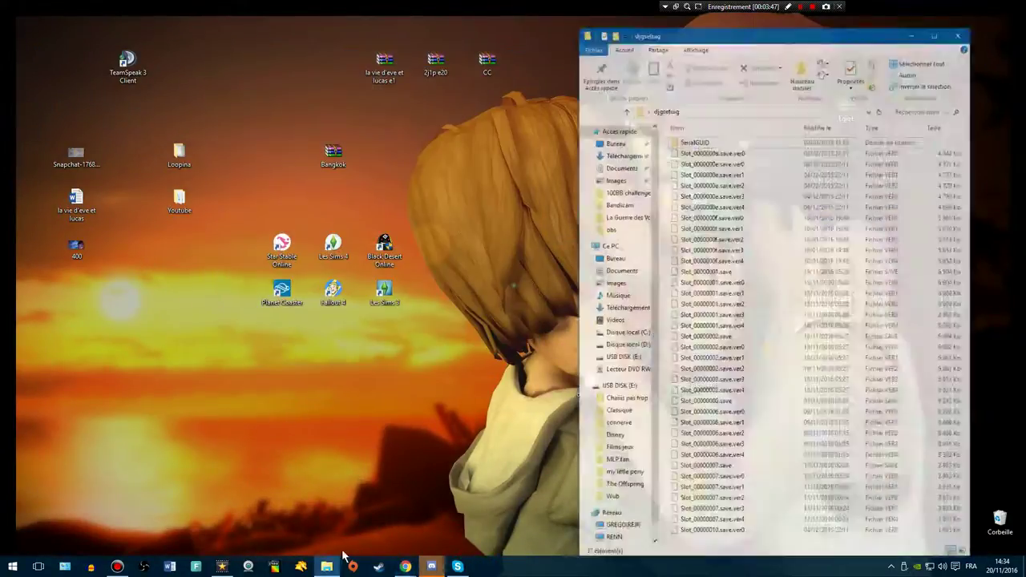
left_click(646, 133)
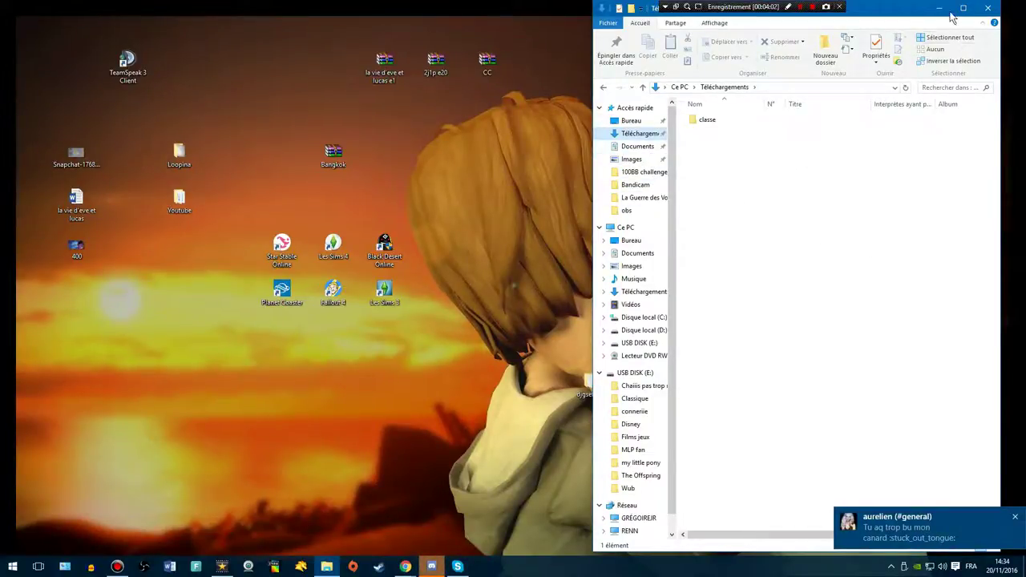
left_click_drag(909, 14, 480, 14)
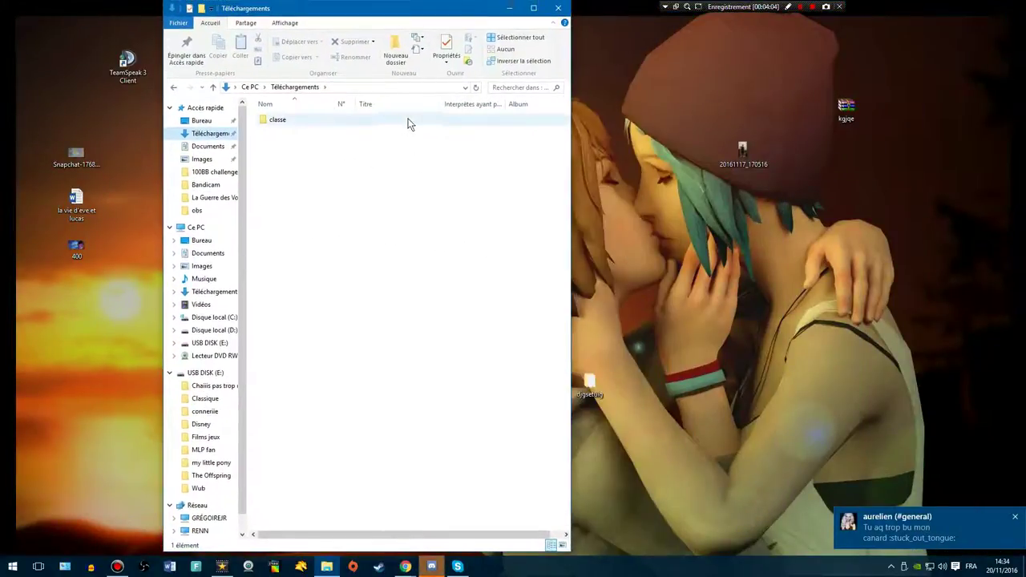
left_click(558, 8)
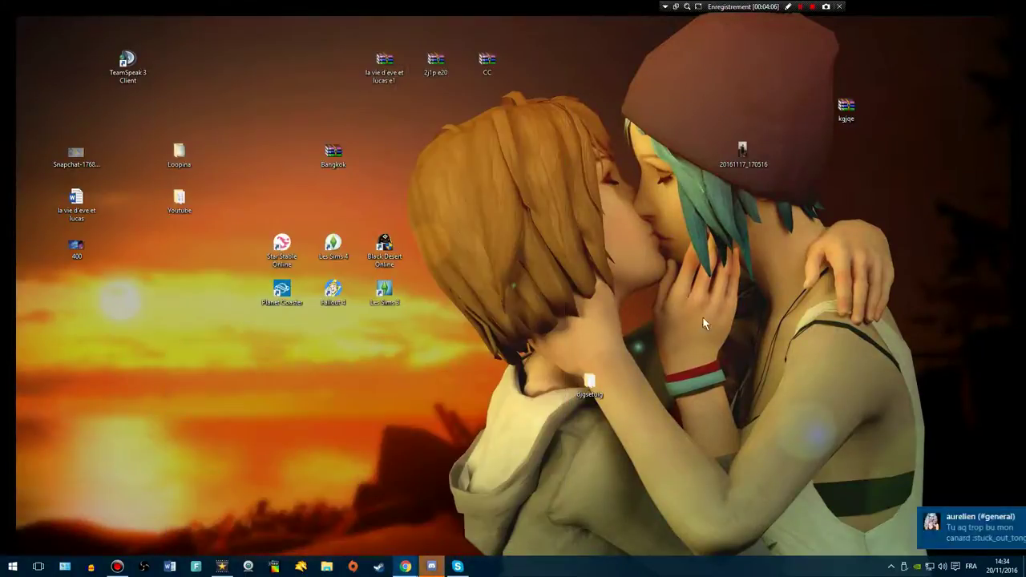